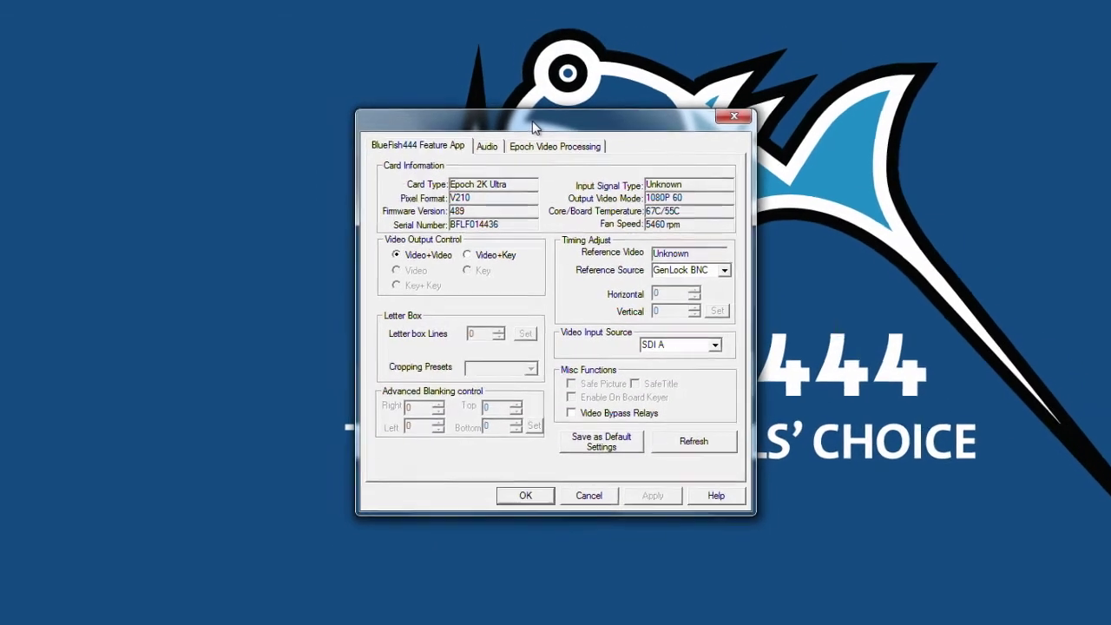
Close the Bluefish444 Feature App card settings window without changing anything.
click(693, 162)
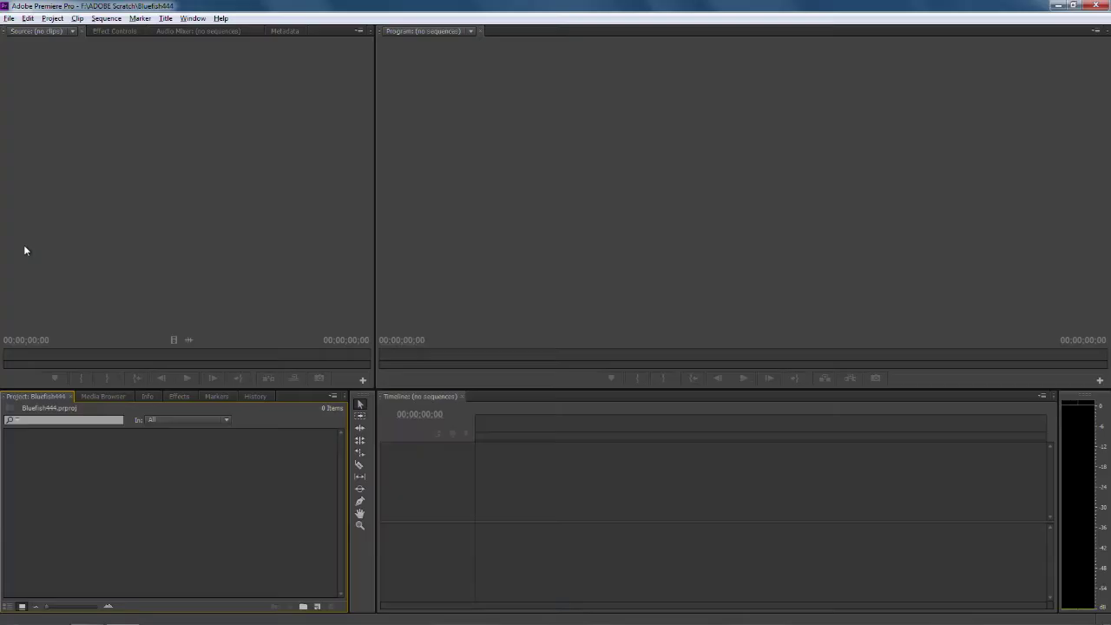
Start a new sequence from the Bluefish444 Uncompressed BF 1080p 25.00fps preset.
right_click(142, 449)
mouse_move(177, 486)
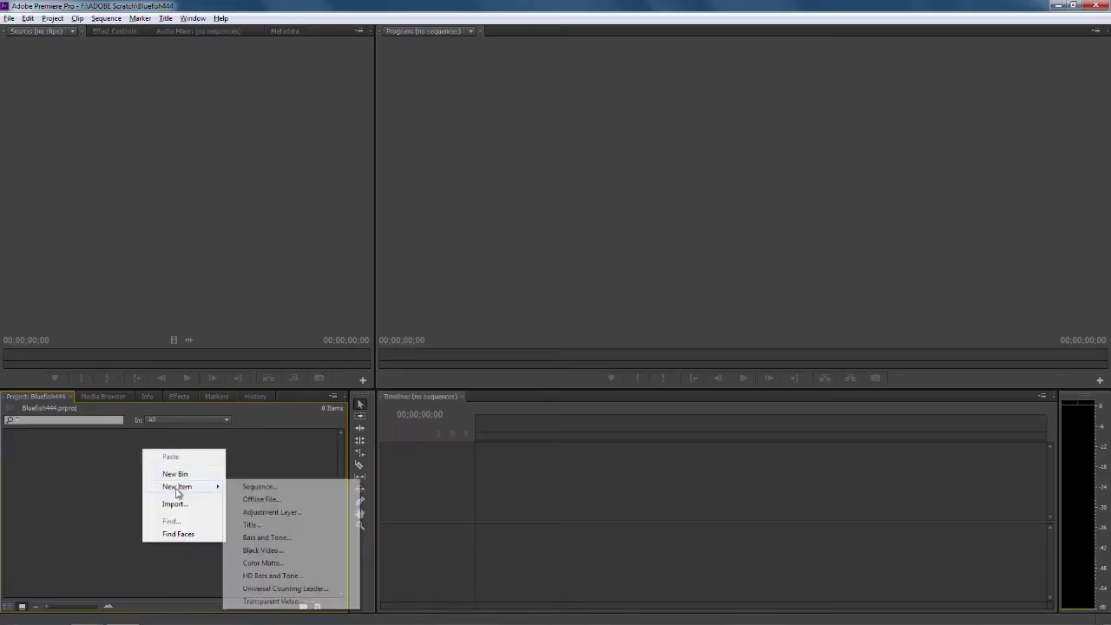
click(248, 484)
click(419, 255)
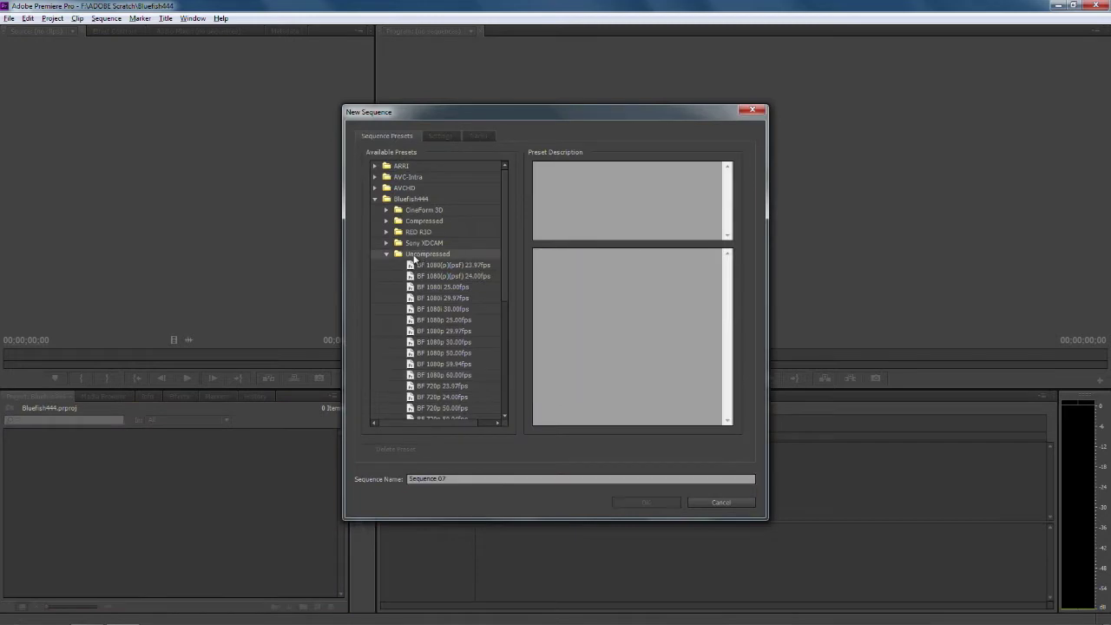
click(447, 318)
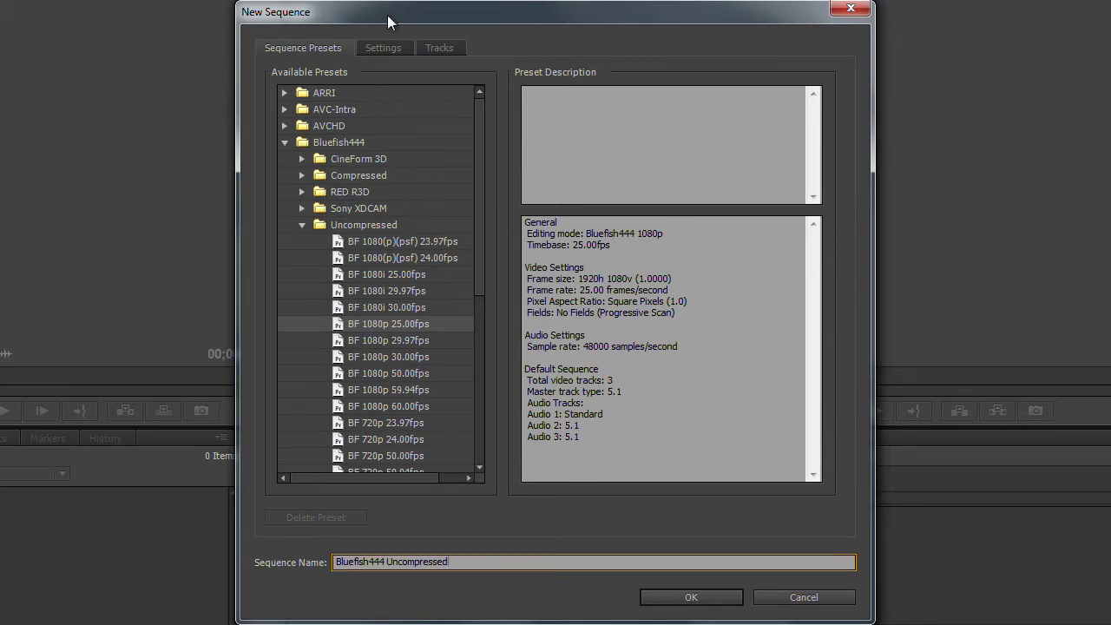
click(385, 48)
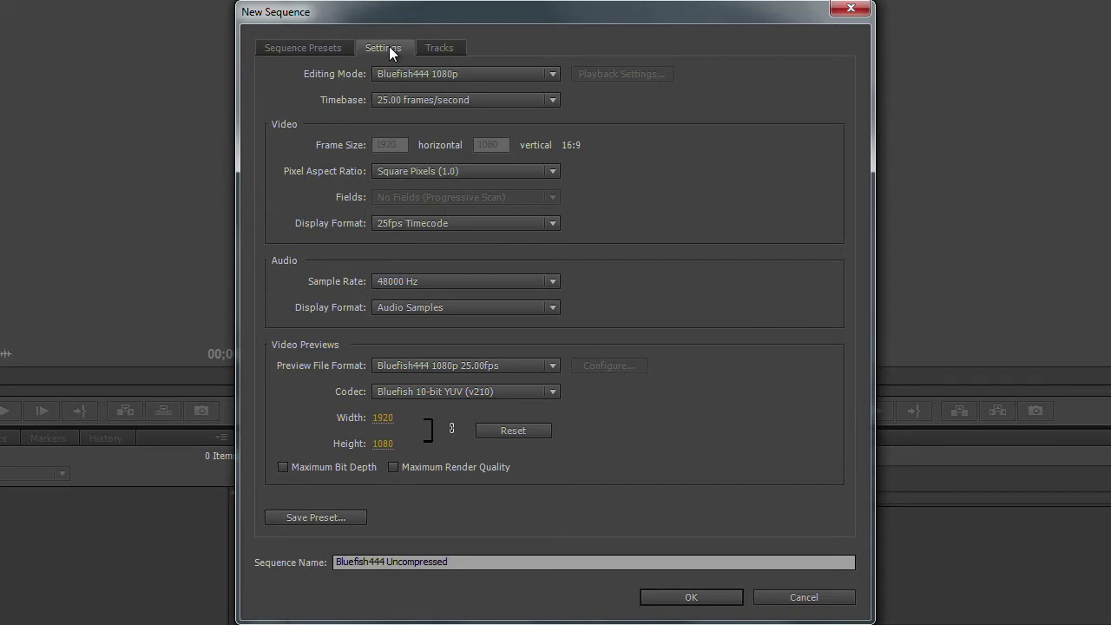
Set the sequence's master audio track to Multichannel with 16 channels.
click(442, 47)
click(394, 151)
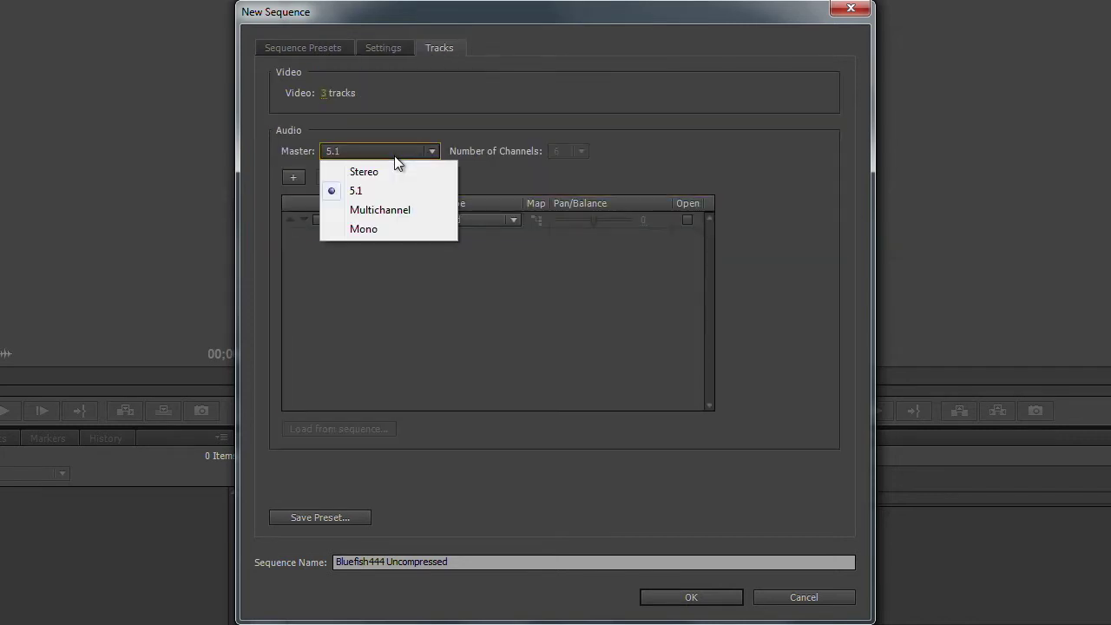
click(402, 210)
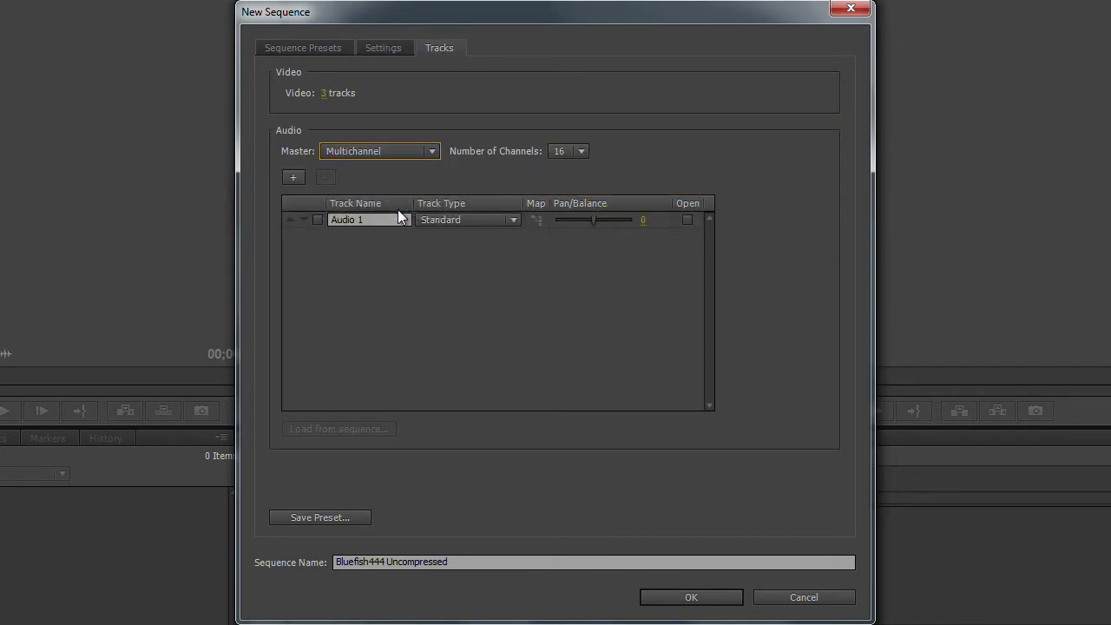
click(580, 151)
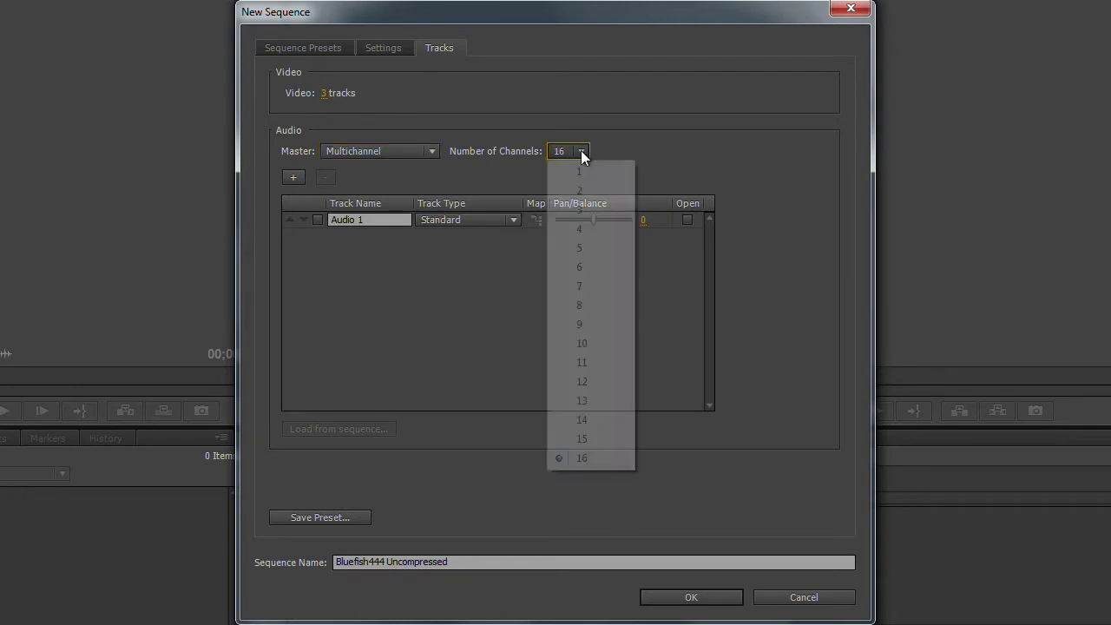
click(653, 253)
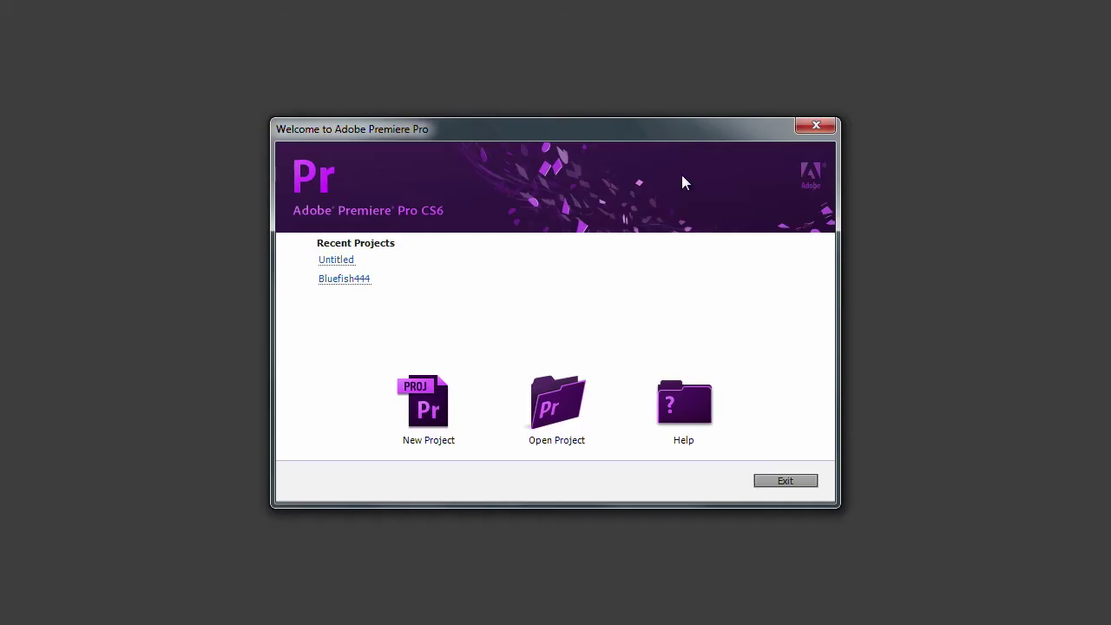
Open the recent Untitled project holding the Bluefish444 1080p60 sequence with DualStream clips.
click(337, 260)
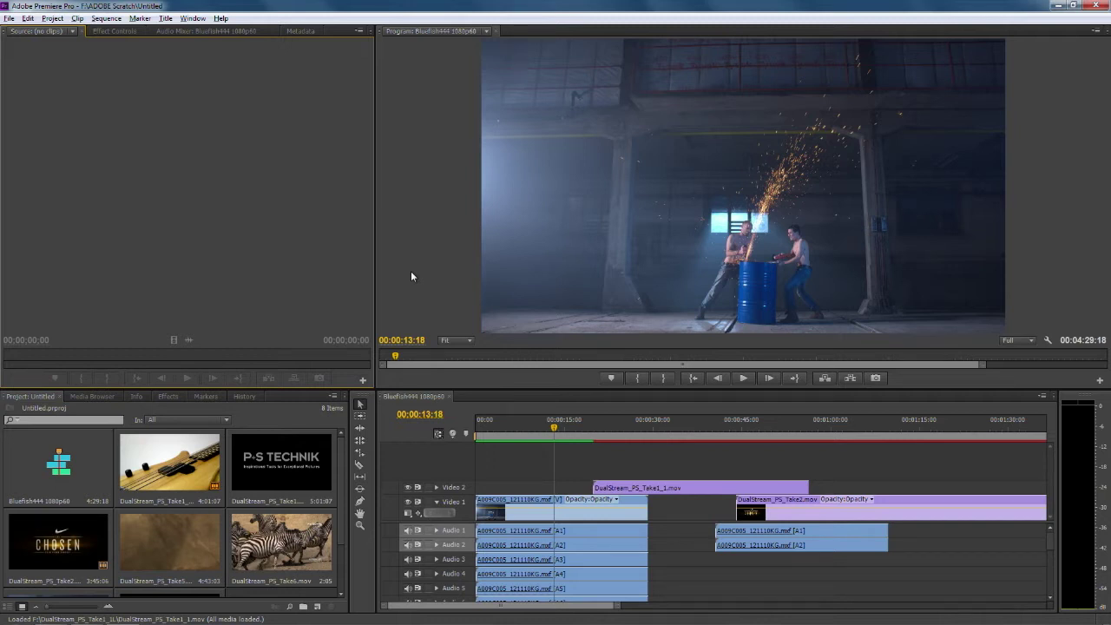
click(27, 18)
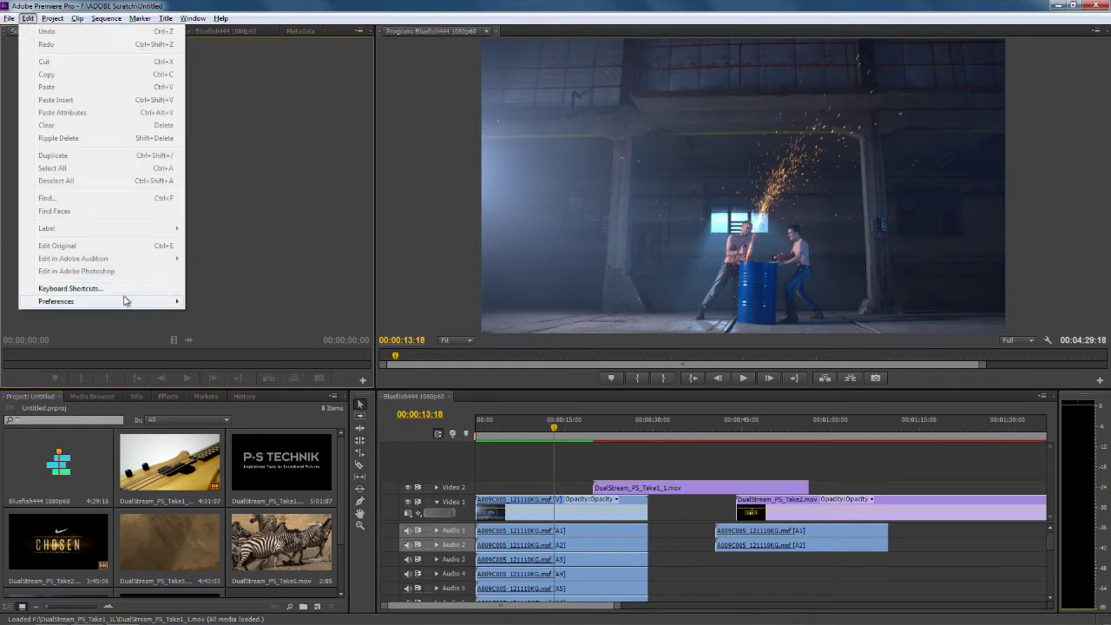
Confirm Device Control uses Bluefish Device Control on BLUEFISH PORT with Sony RS-422 protocol.
mouse_move(127, 303)
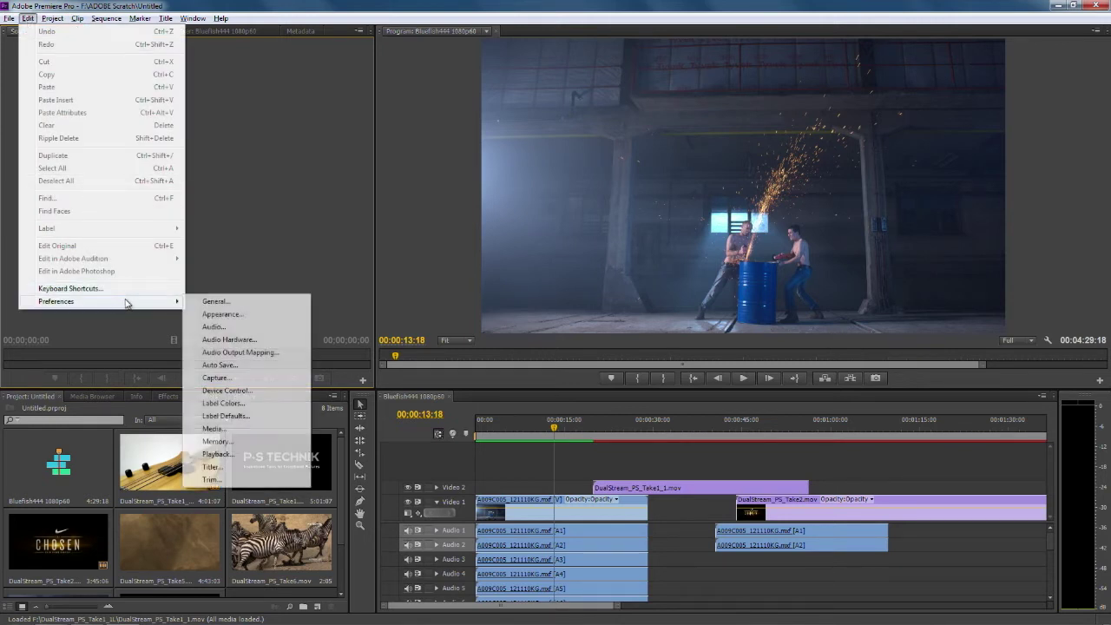
click(228, 391)
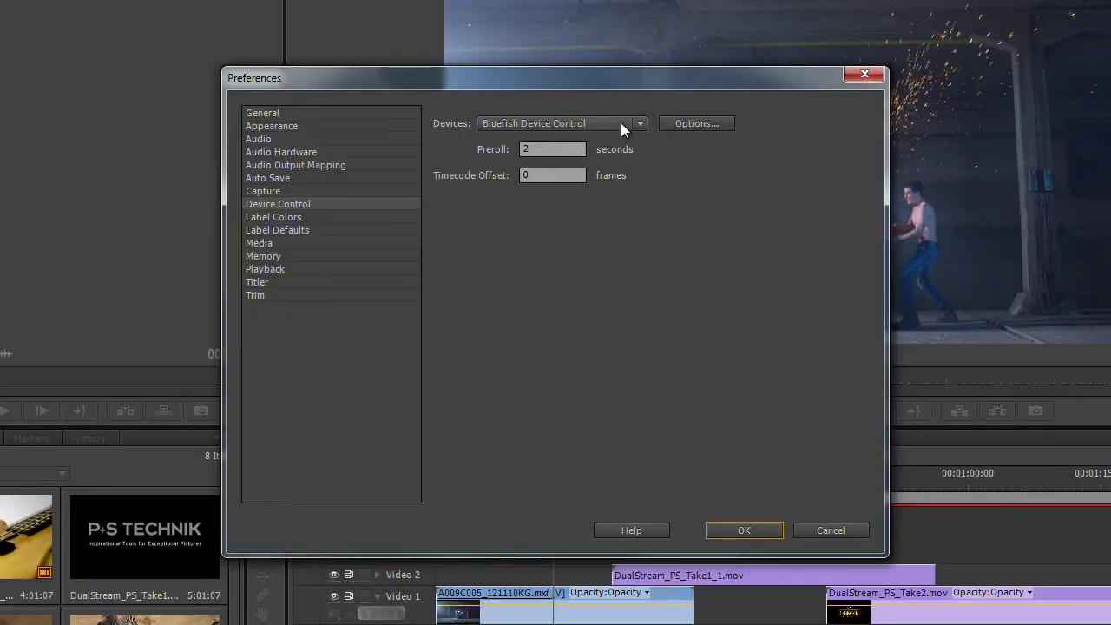
click(710, 125)
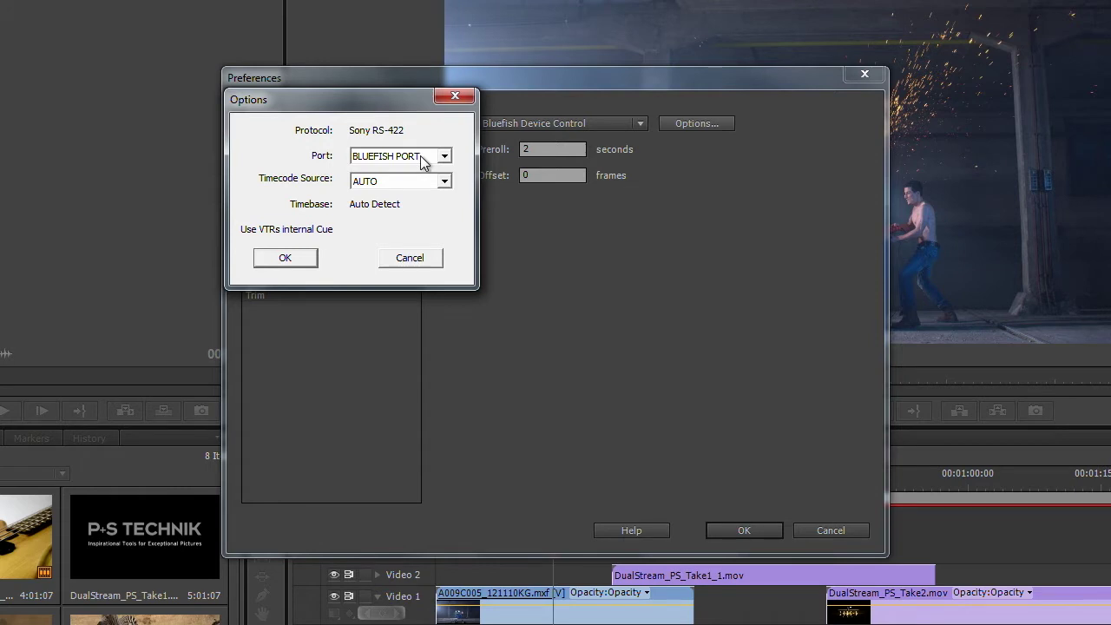
click(286, 257)
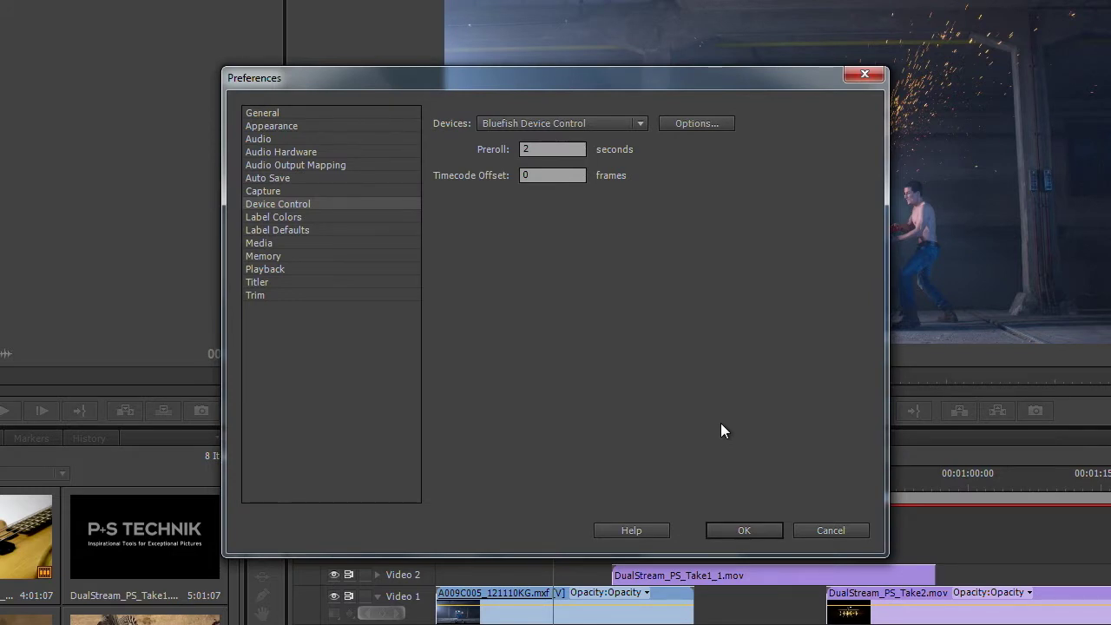
Set Bluefish444 Transmit as the playback audio device and the enabled video device.
click(296, 268)
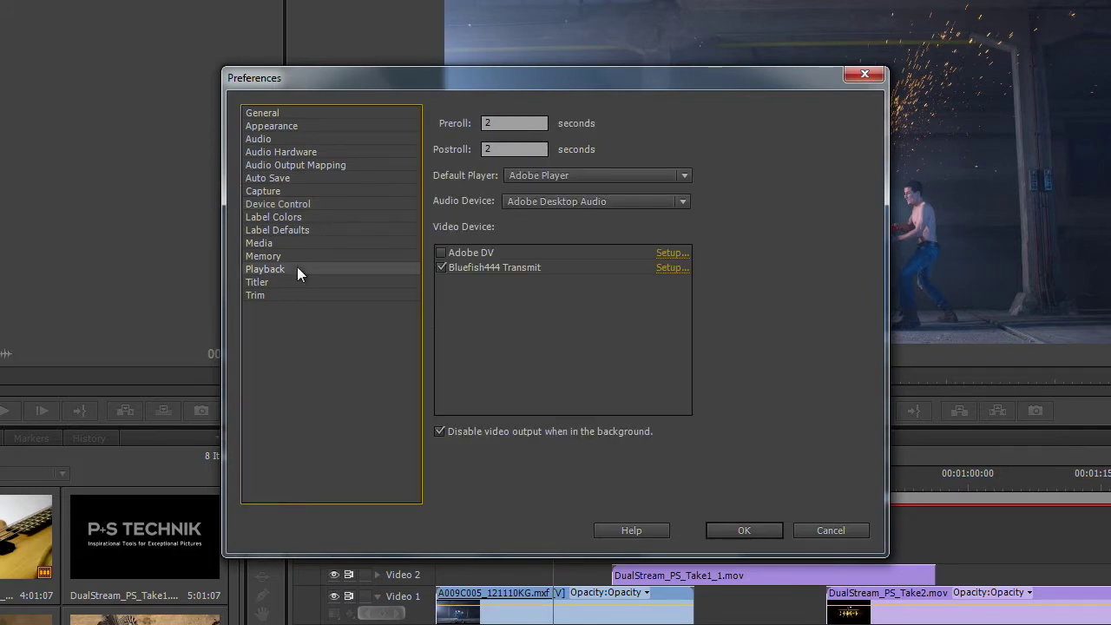
click(629, 176)
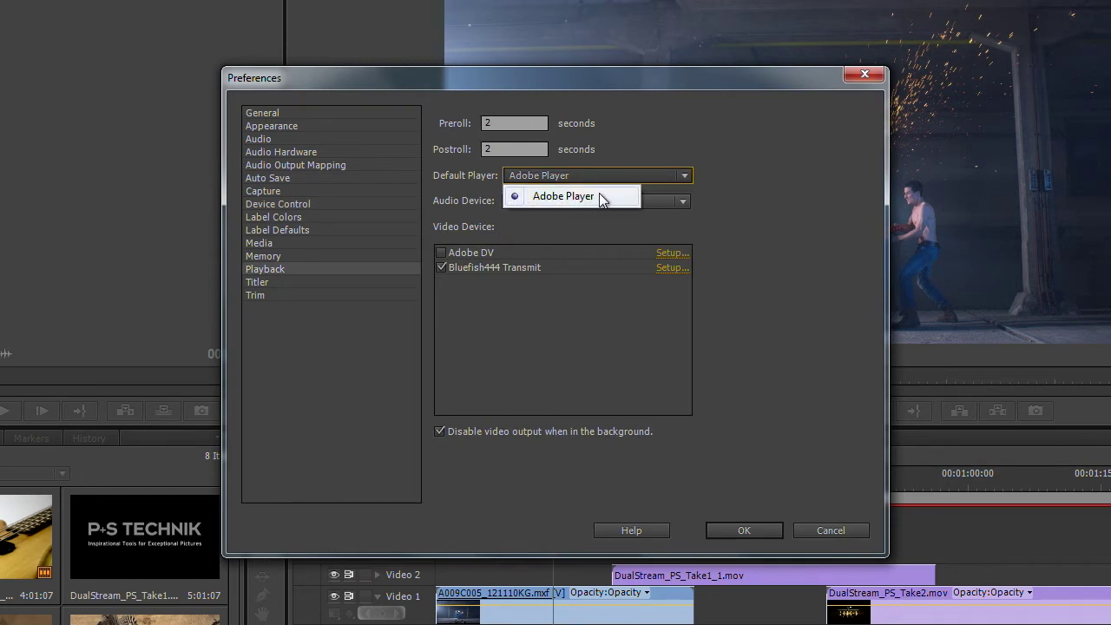
click(683, 200)
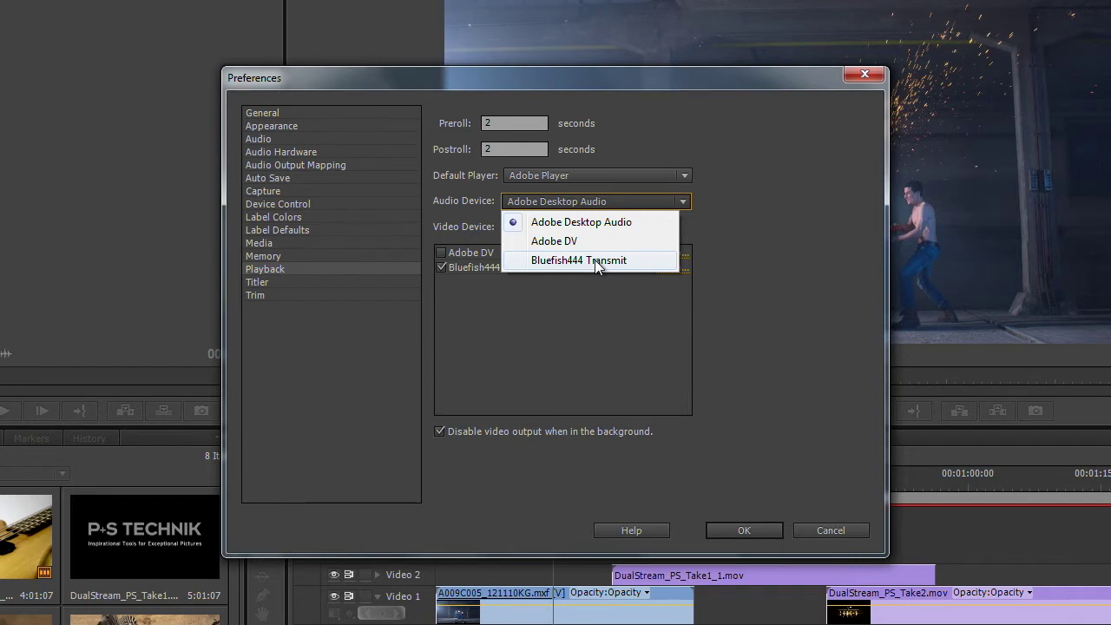
click(597, 260)
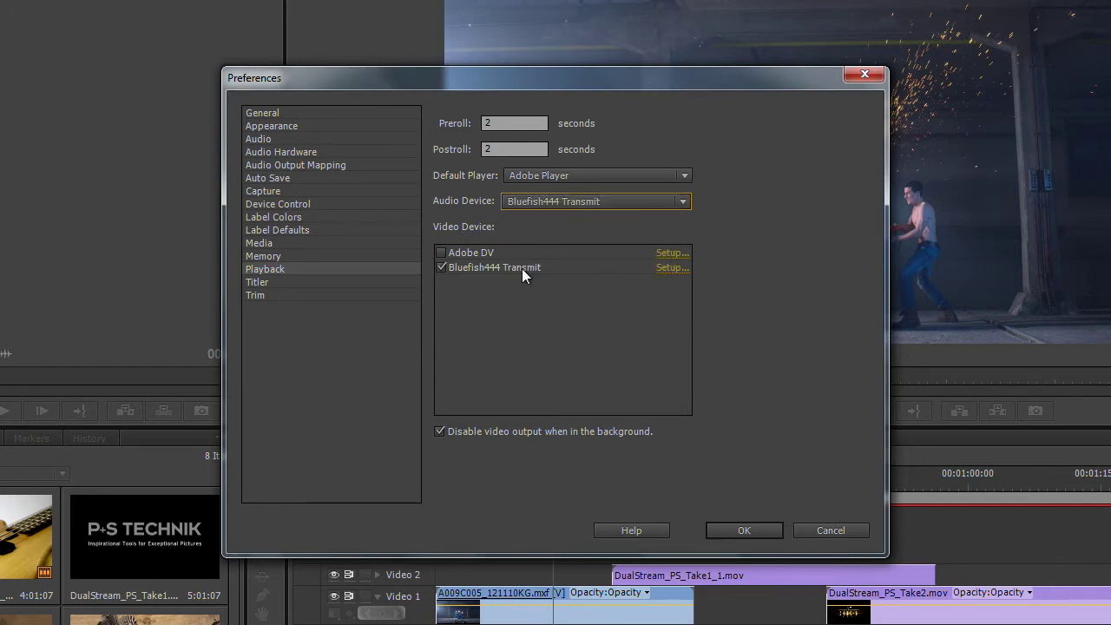
click(639, 269)
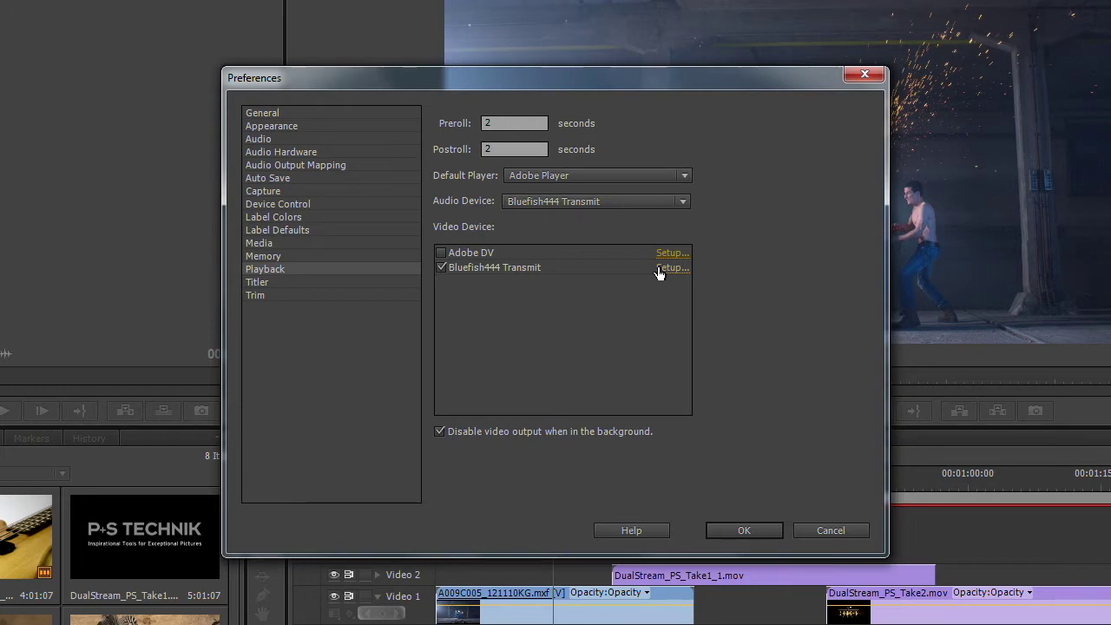
Keep Bluefish444 output at CGR Matrix Range, NONE 4K mode, AUTO FRAME SIZE, then close preferences.
click(659, 270)
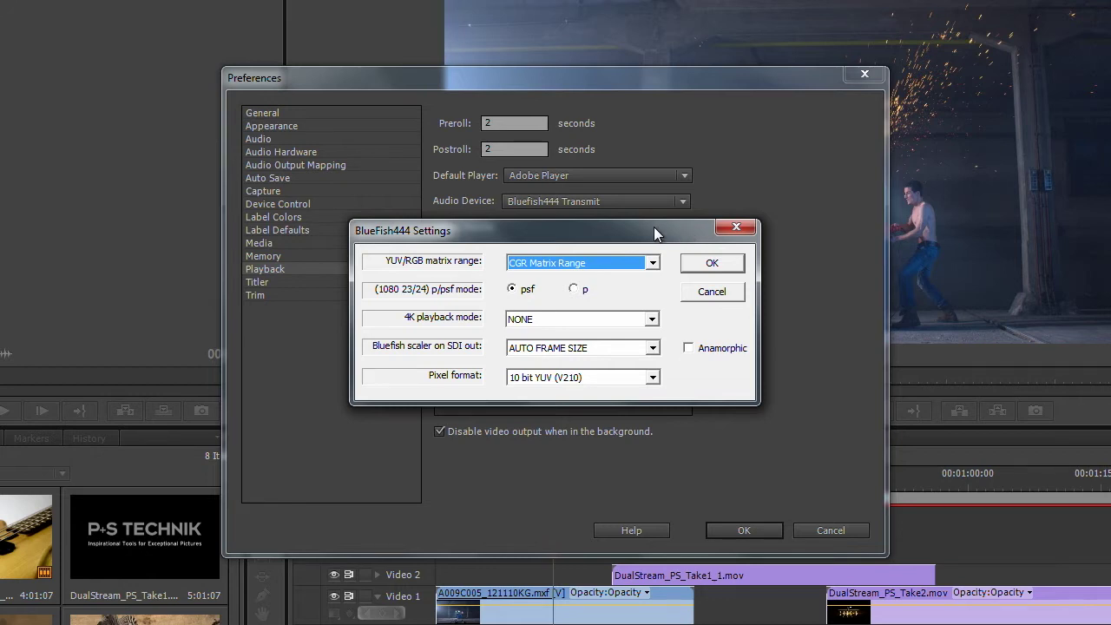
click(644, 265)
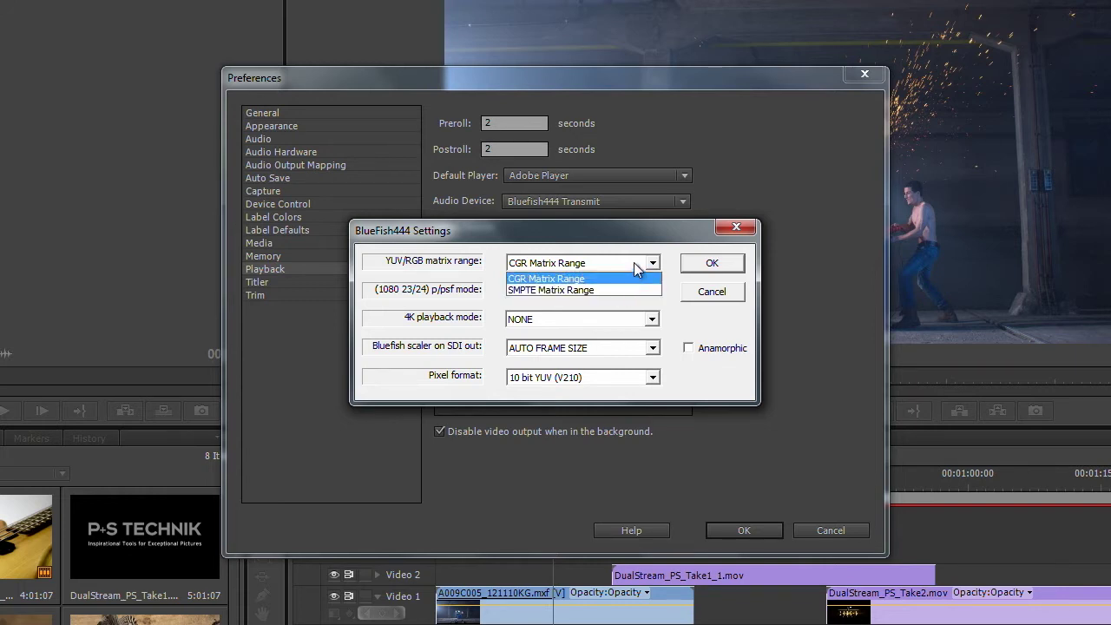
click(635, 265)
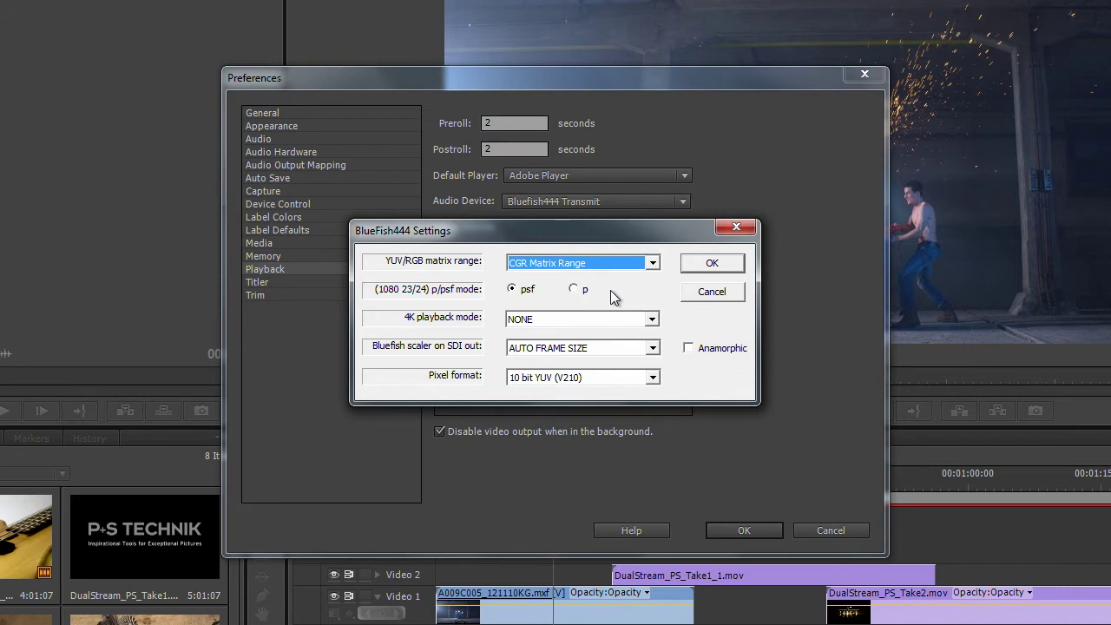
click(628, 327)
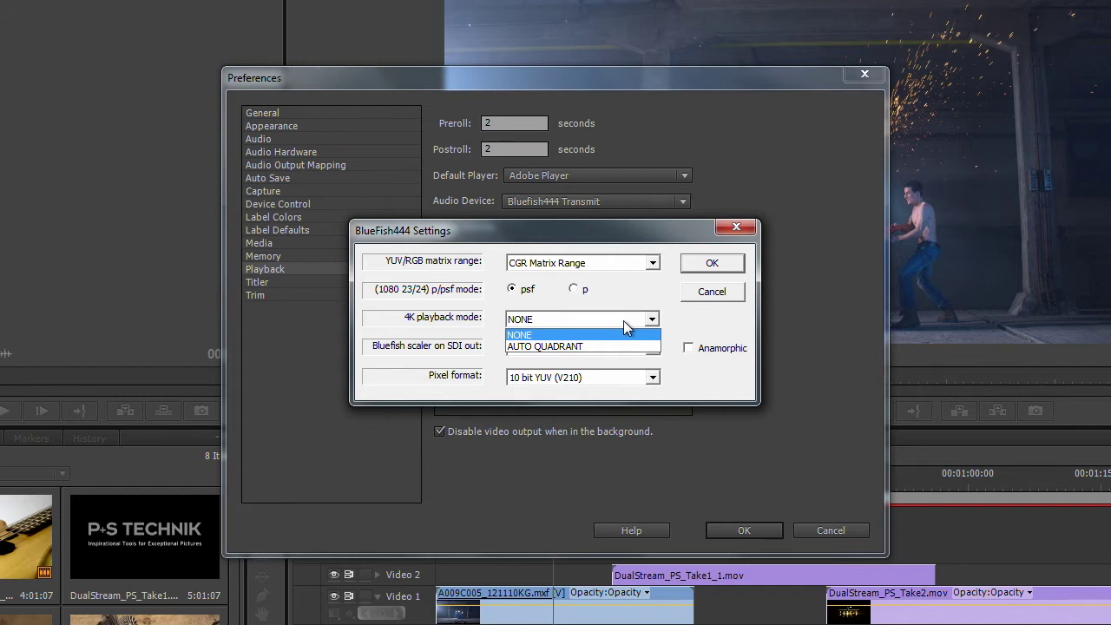
click(623, 321)
click(630, 348)
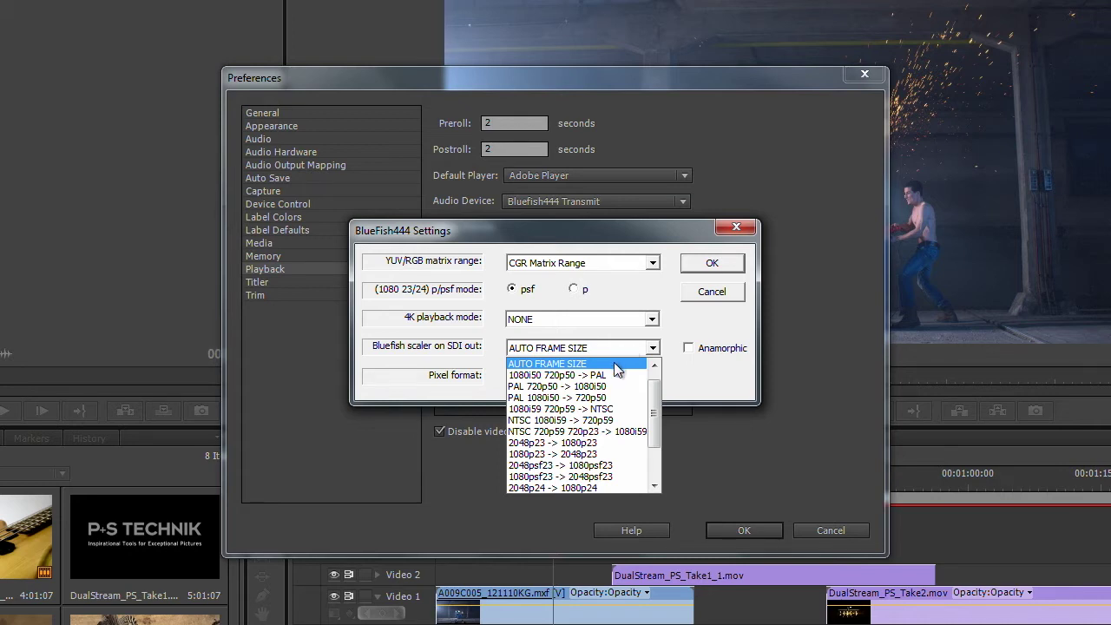
click(614, 362)
click(708, 265)
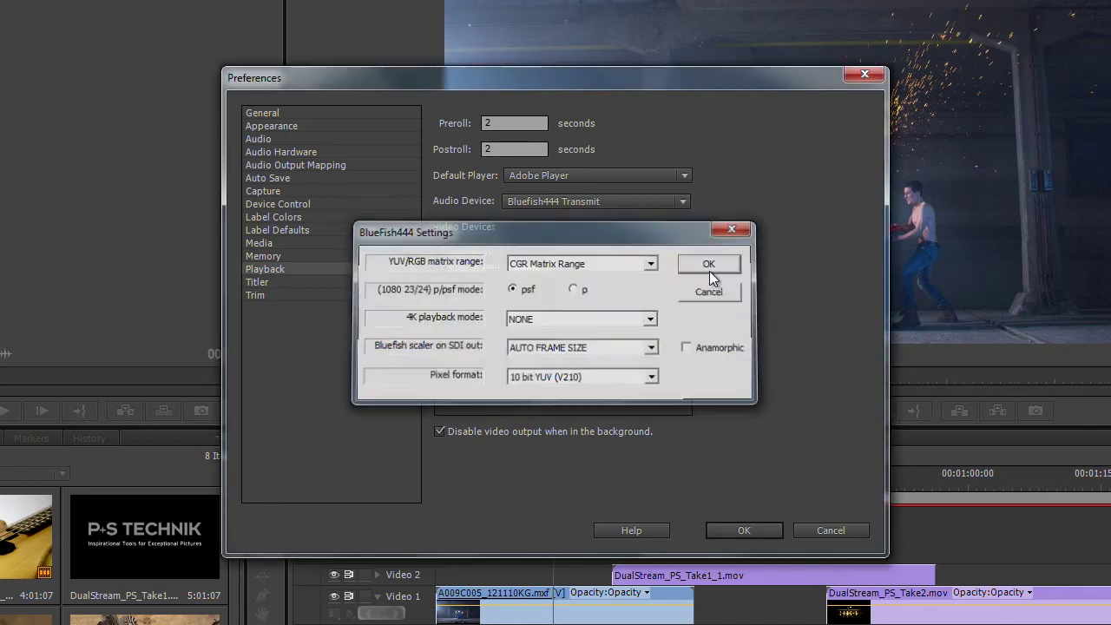
click(743, 530)
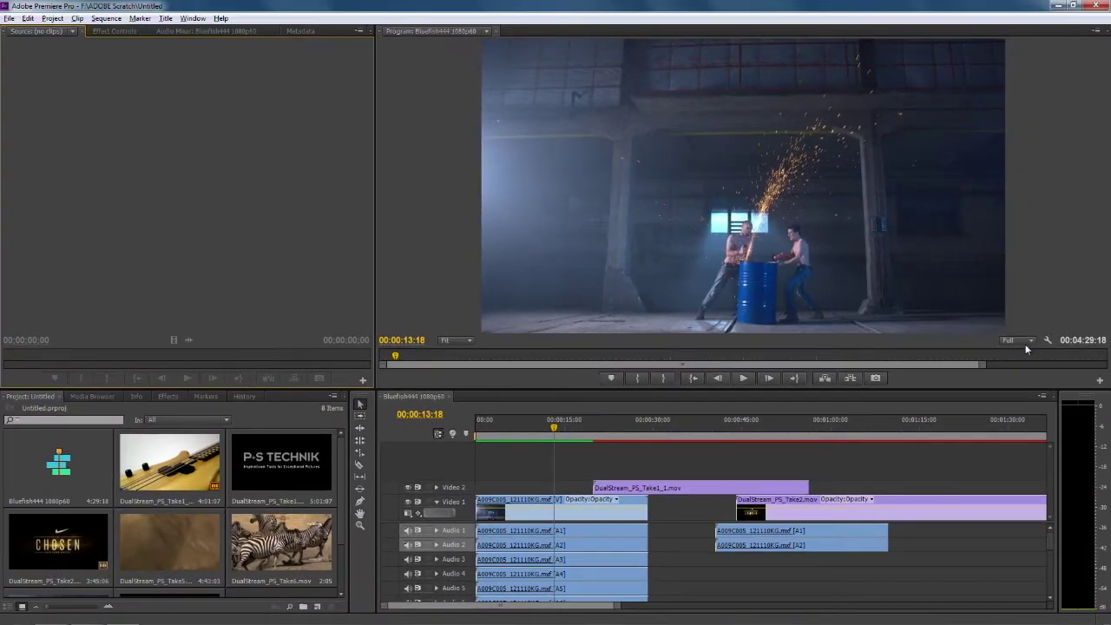
Try 1/4 Program monitor playback resolution, then set it back to Full.
click(1022, 340)
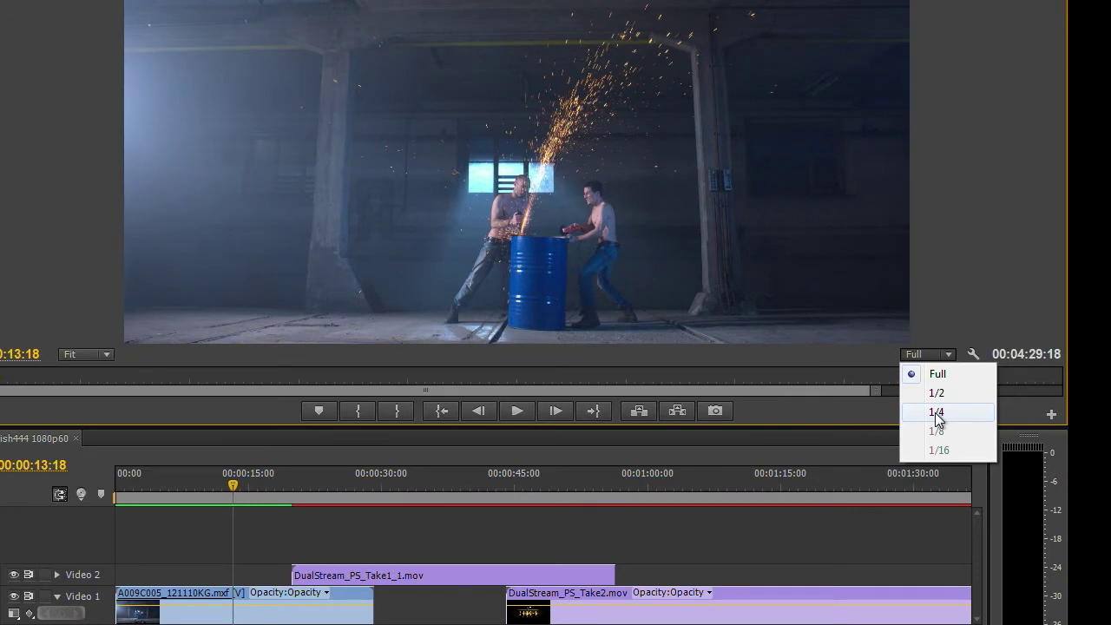
click(936, 412)
click(944, 354)
click(938, 373)
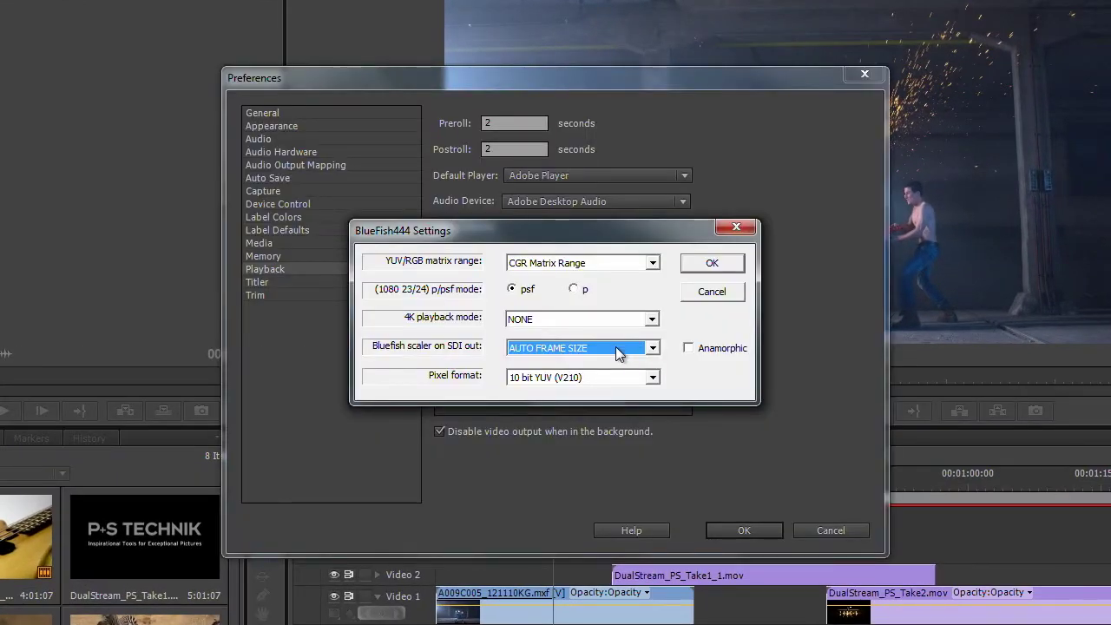
Keep AUTO FRAME SIZE scaling and change the Bluefish444 pixel format from 10 bit YUV (V210) to AUTO.
click(616, 346)
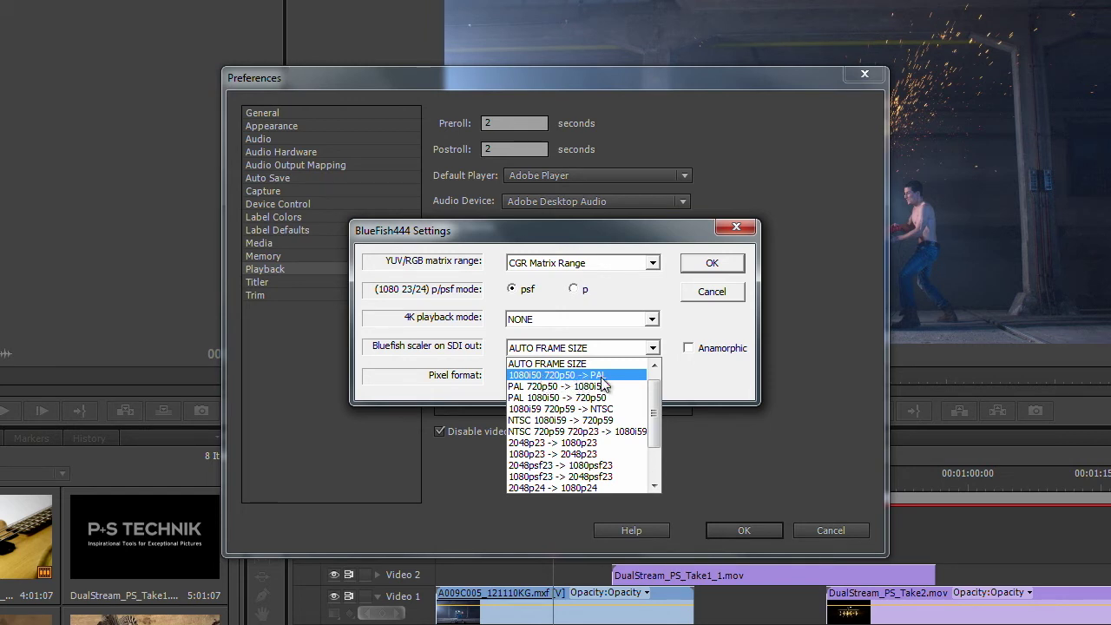
click(697, 344)
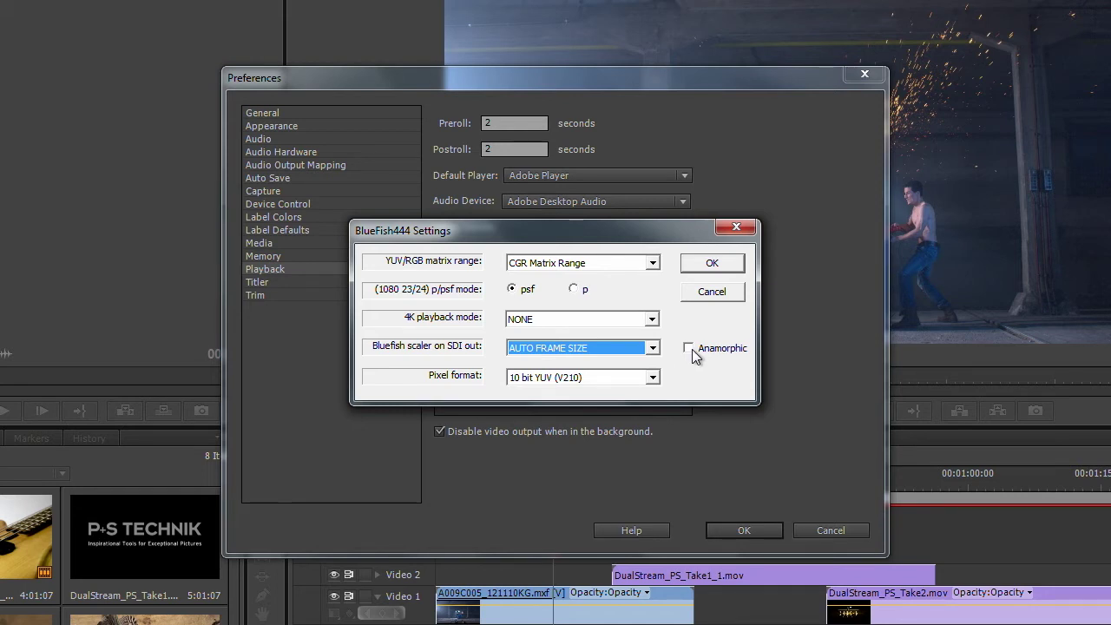
click(692, 349)
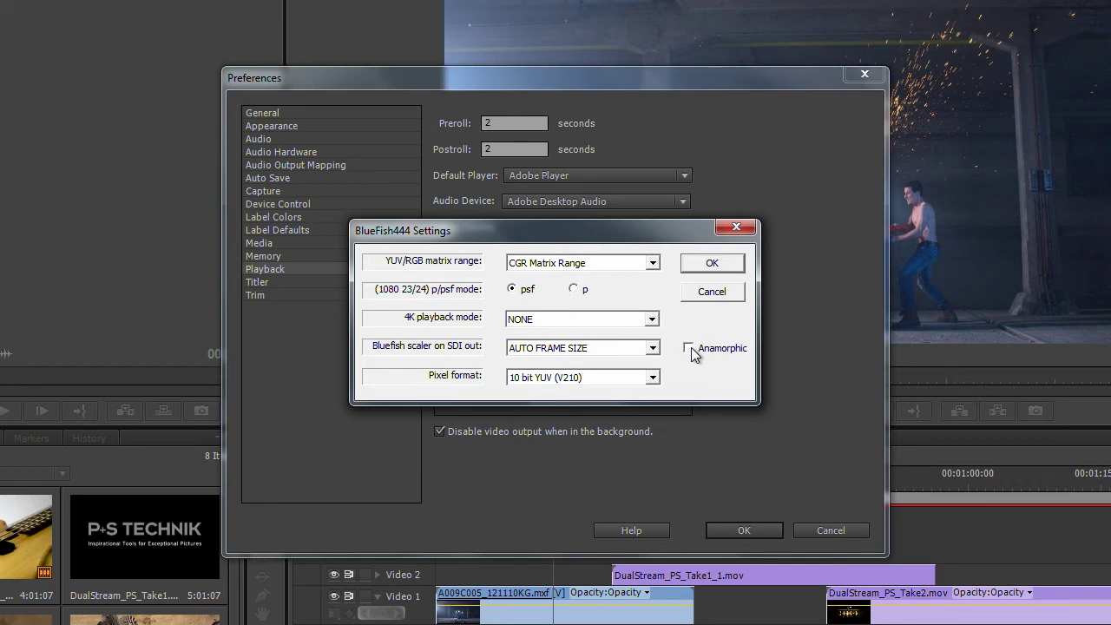
click(652, 378)
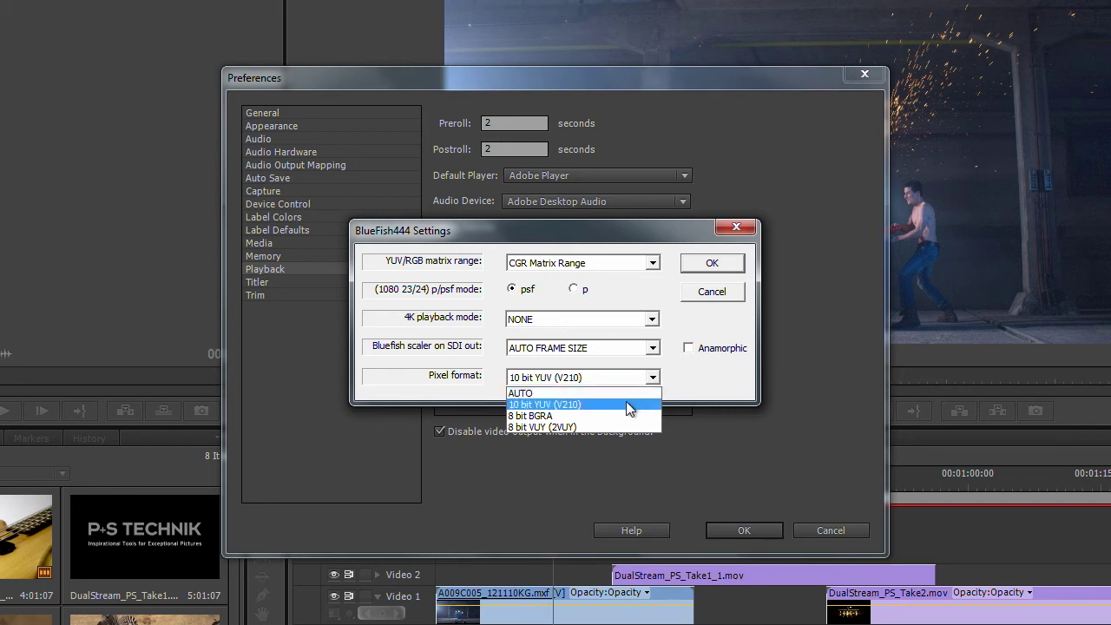
click(539, 394)
click(719, 267)
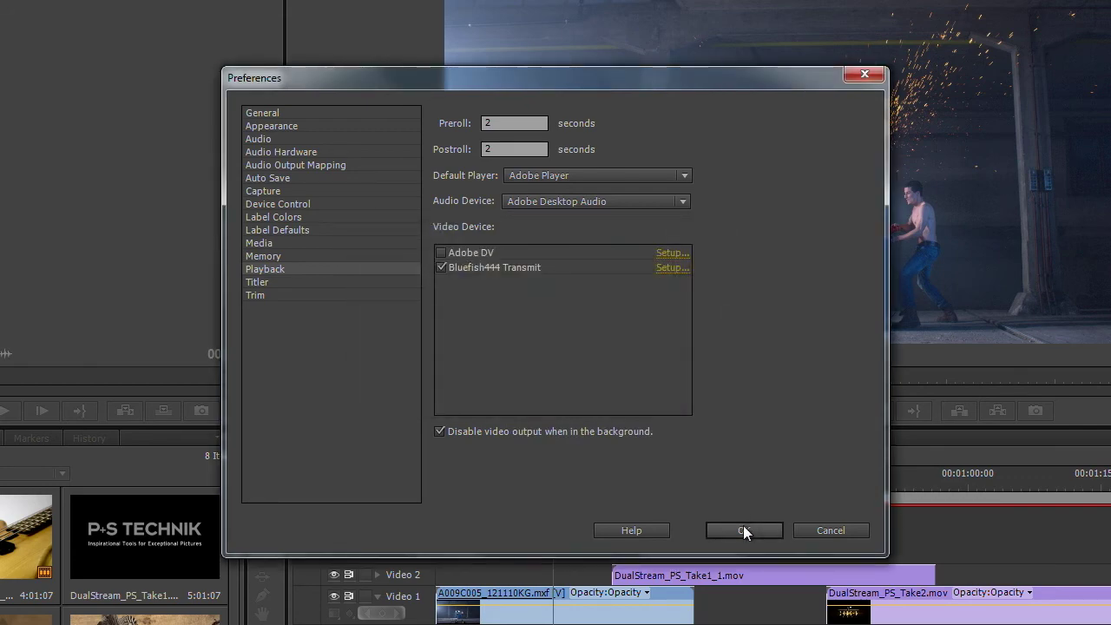
Close preferences, fit the sequence in the timeline, and place the playhead at 00:00:20:43.
click(743, 529)
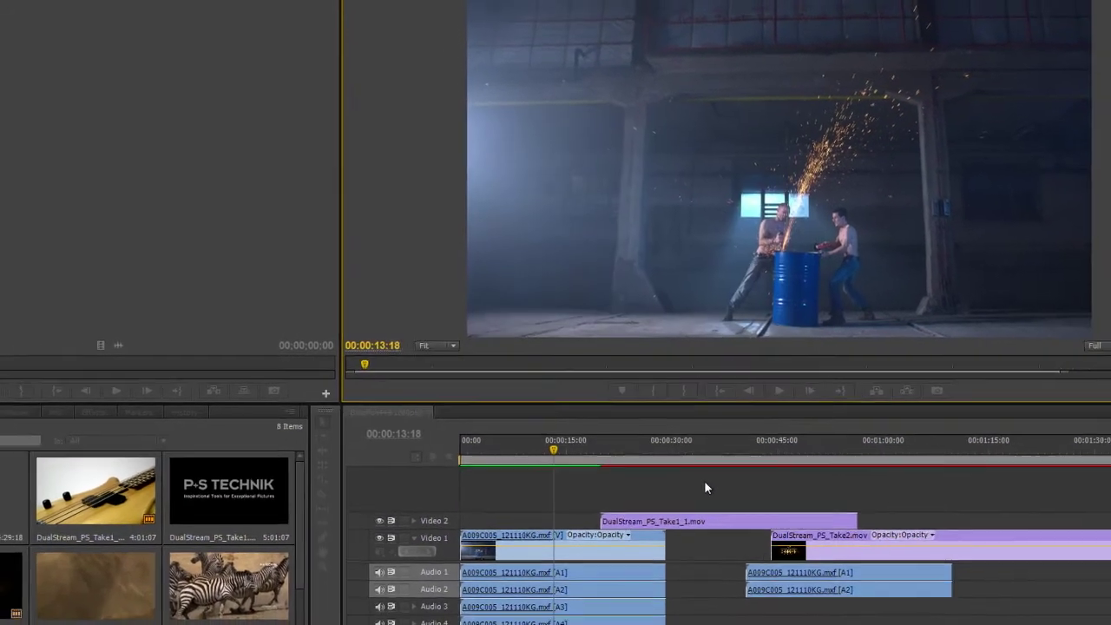
key(backslash)
click(505, 446)
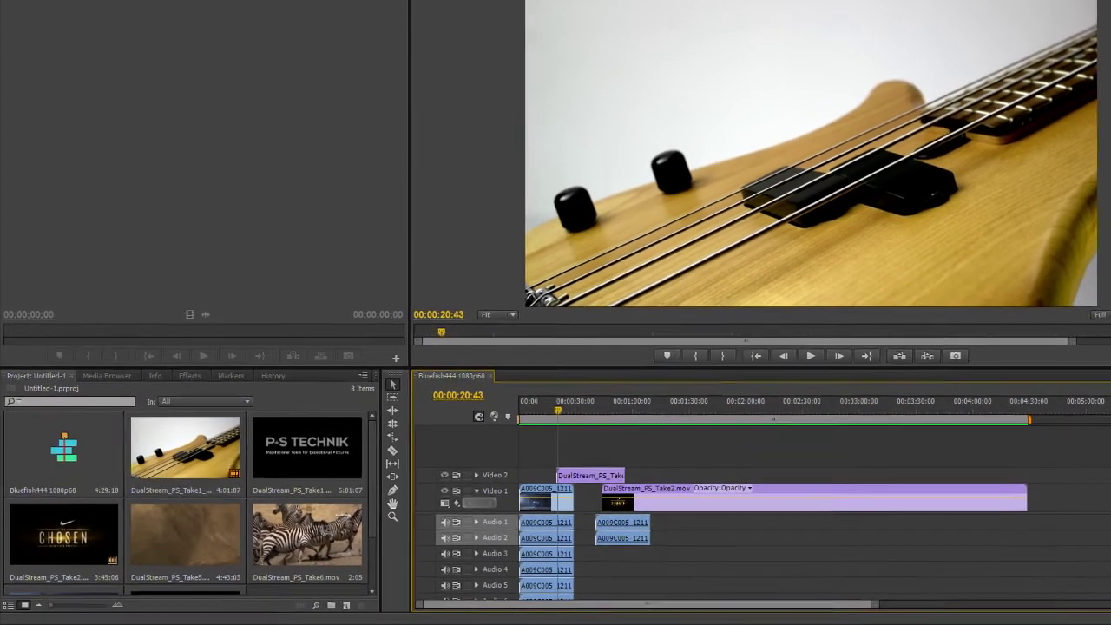
Expand the Bluefish444 program folder in the Windows Start menu's All Programs list.
key(super)
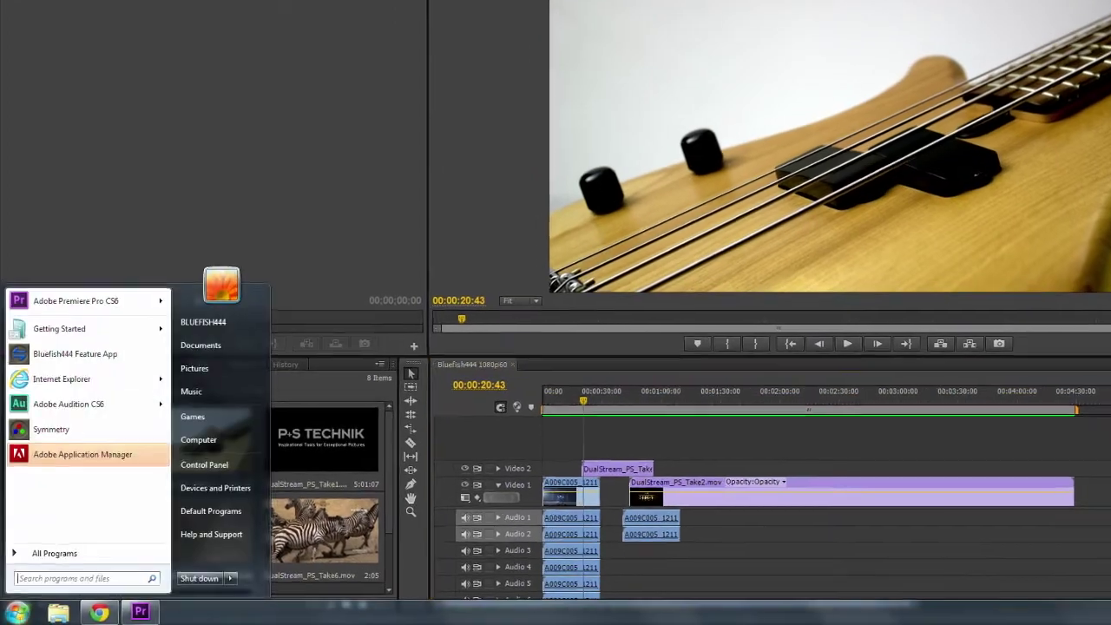
click(47, 590)
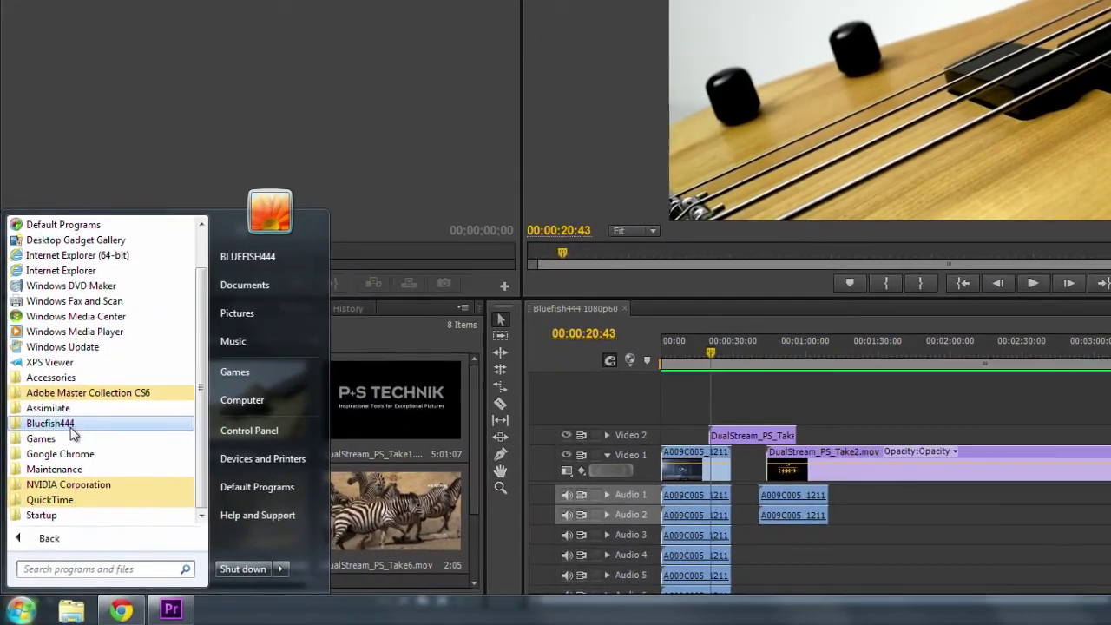
click(46, 438)
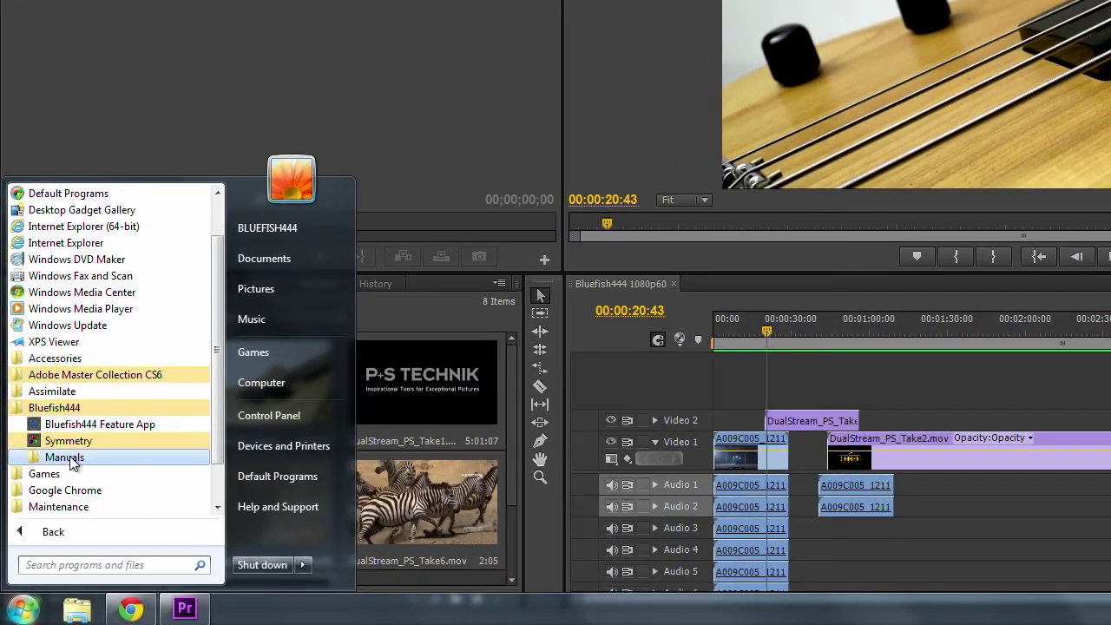